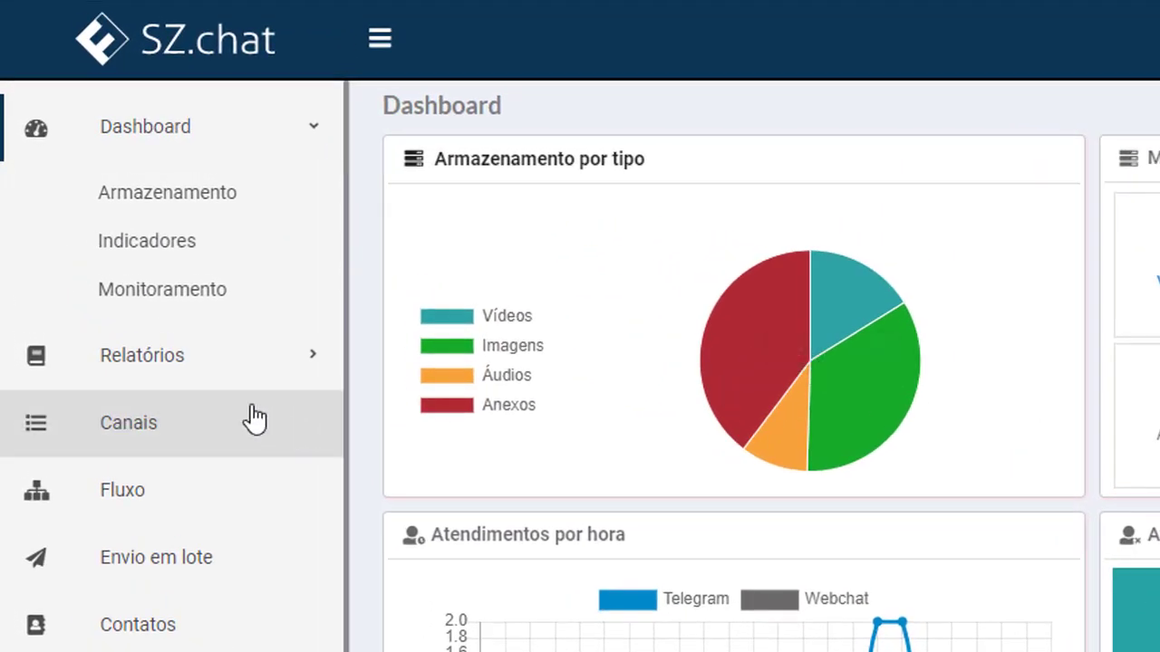
Open the Atendimentos report page and select Atendimento as the report type.
click(213, 380)
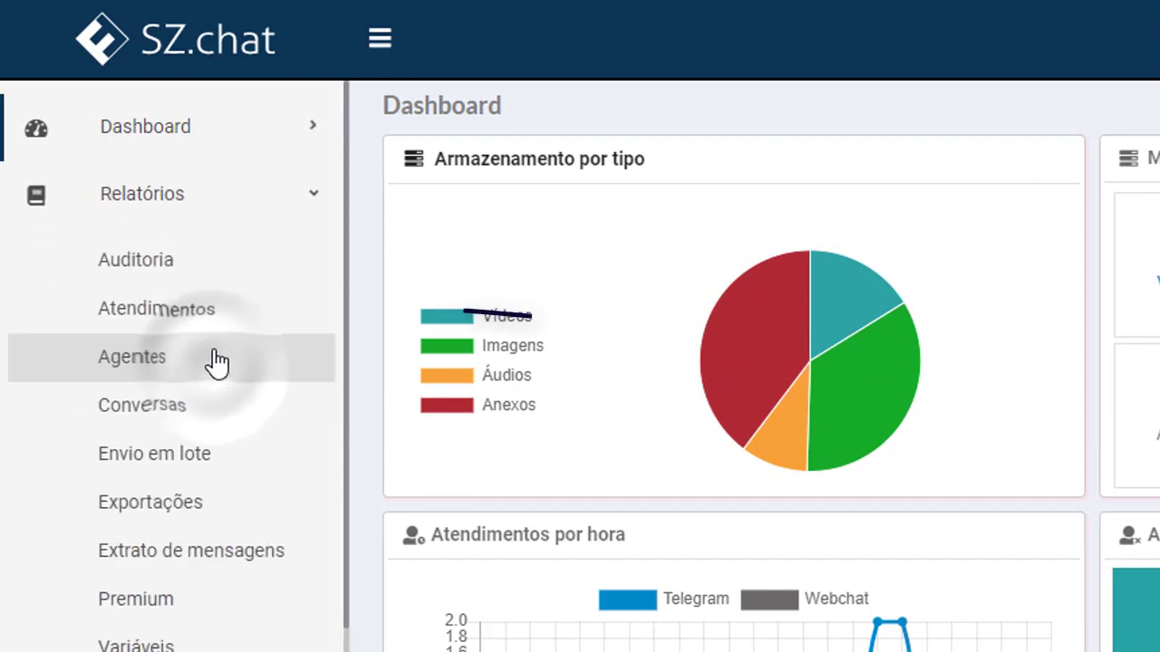
click(222, 313)
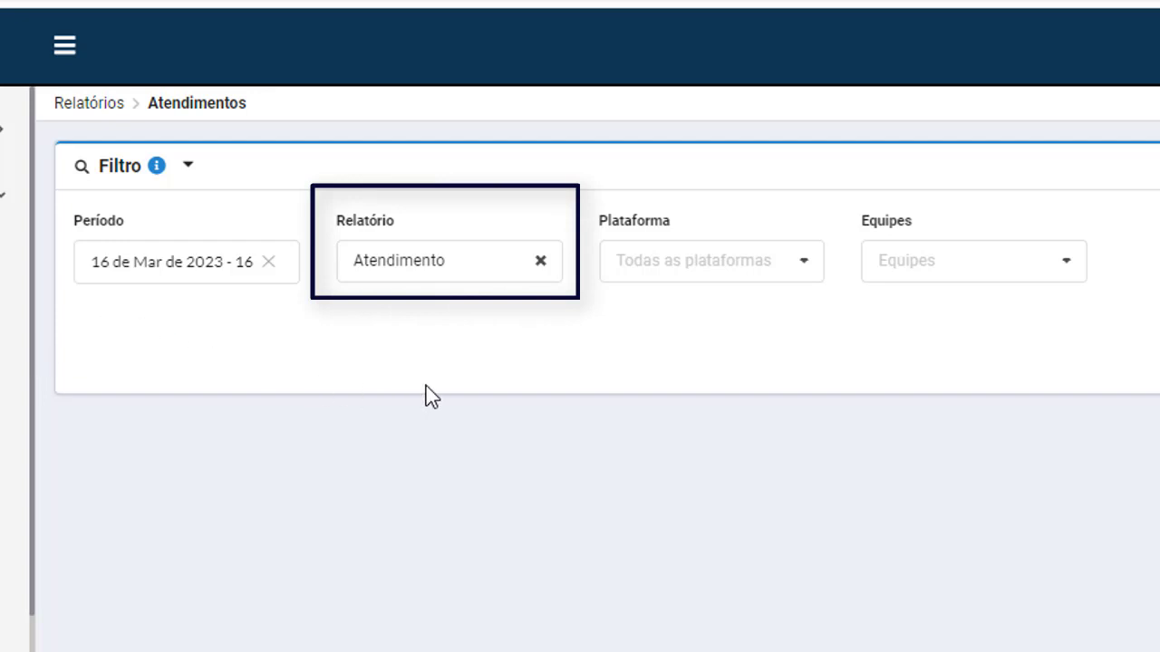
click(450, 292)
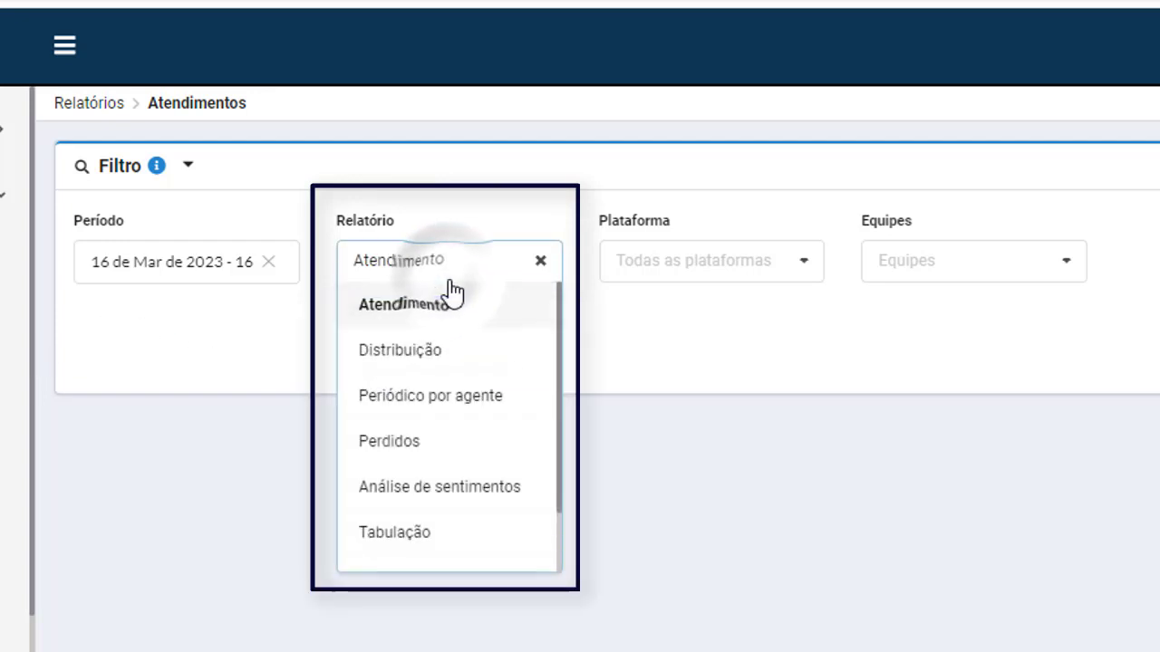
drag(559, 357, 565, 301)
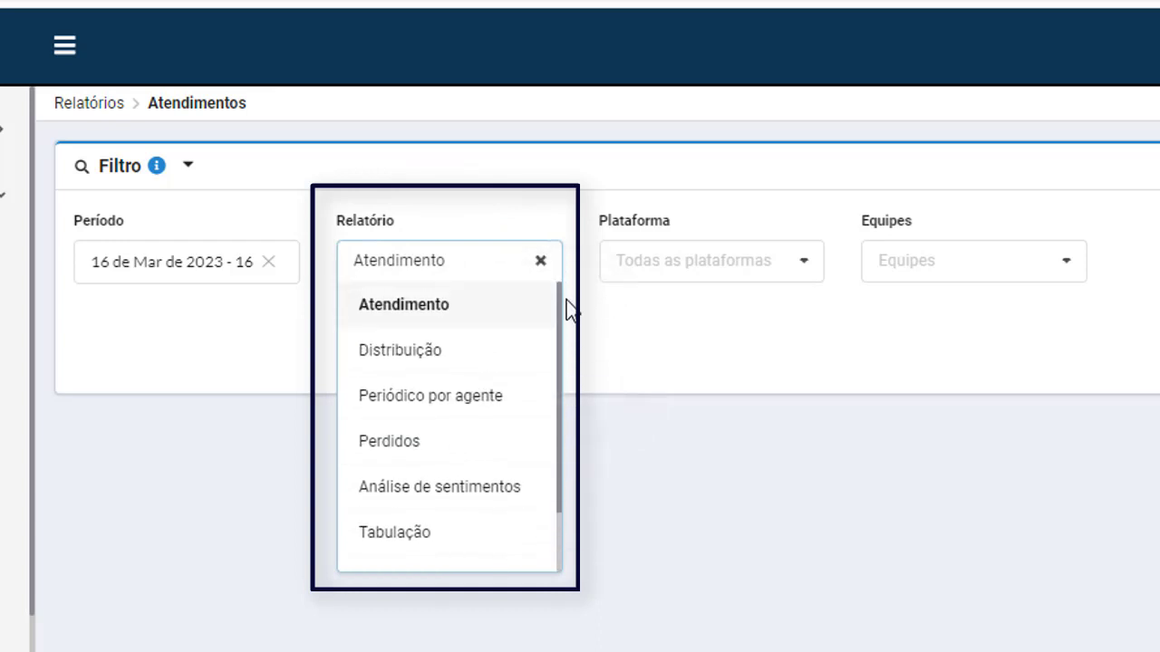
click(623, 343)
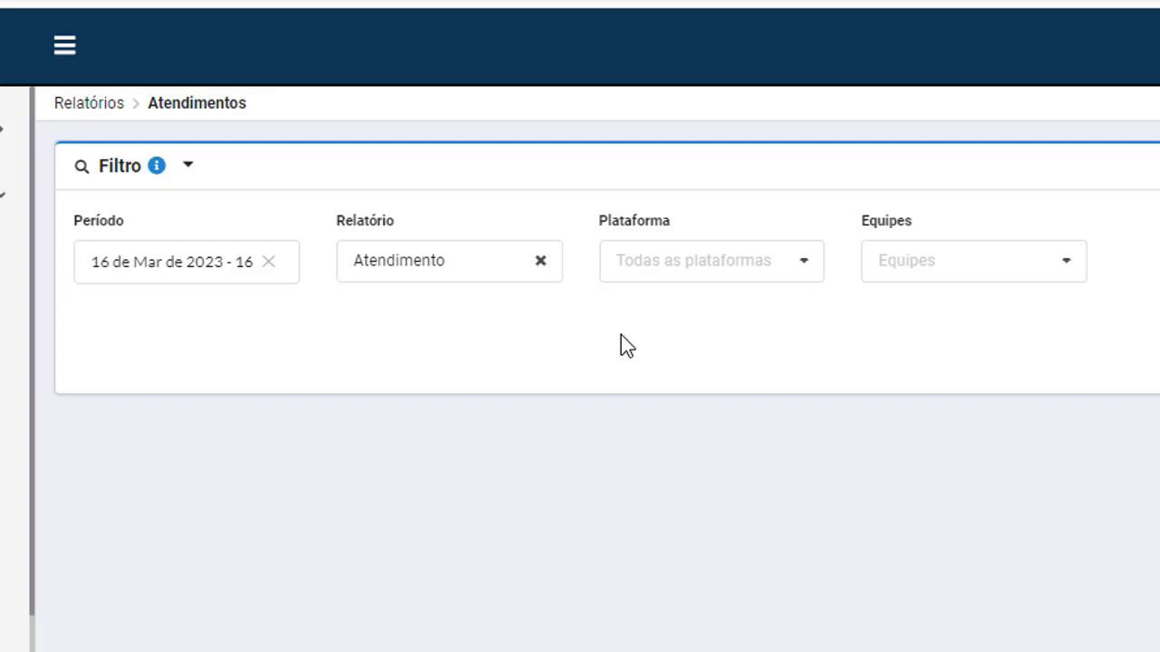
click(492, 267)
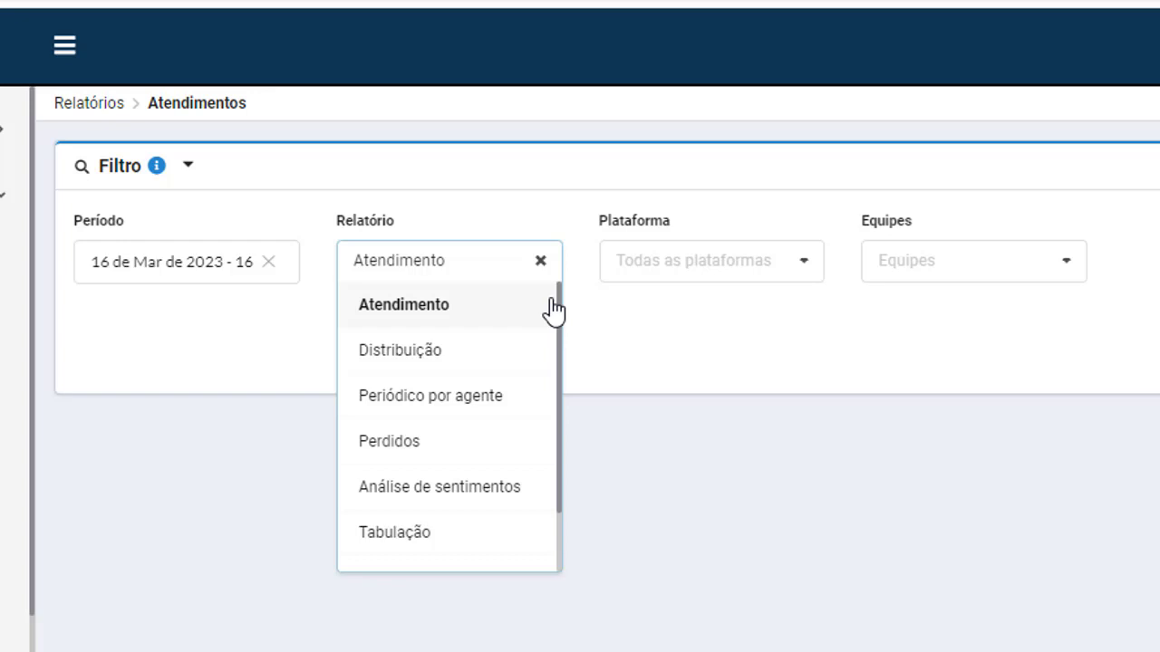
click(550, 310)
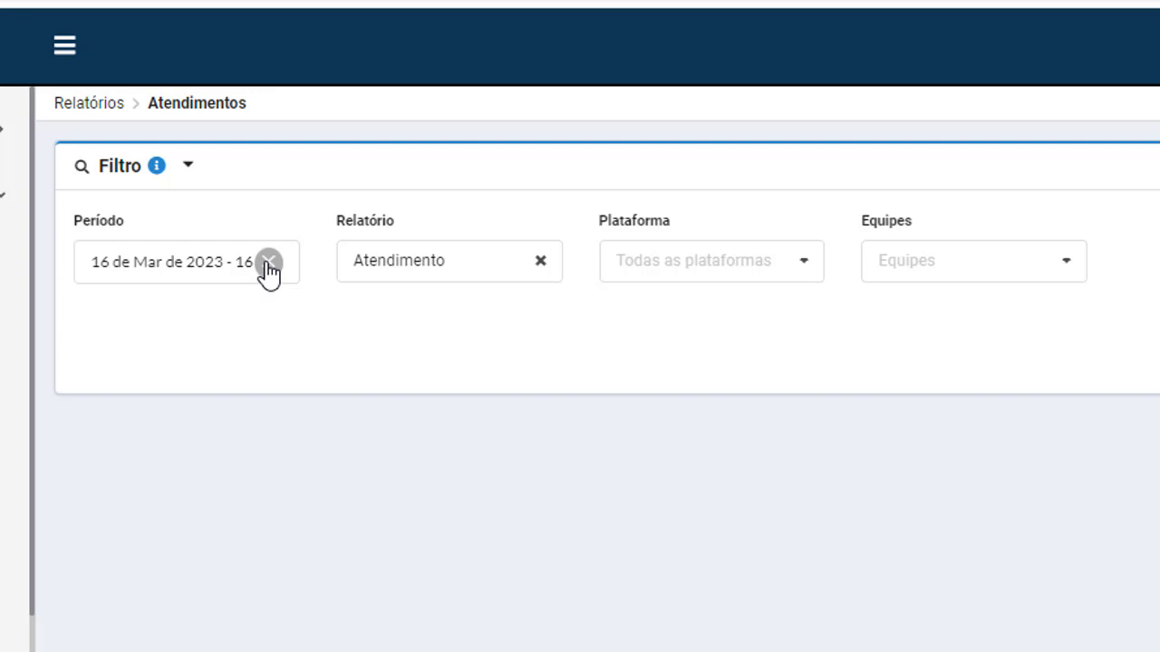
Set the period to 1 to 16 March 2023 and run the Atendimento report.
click(198, 260)
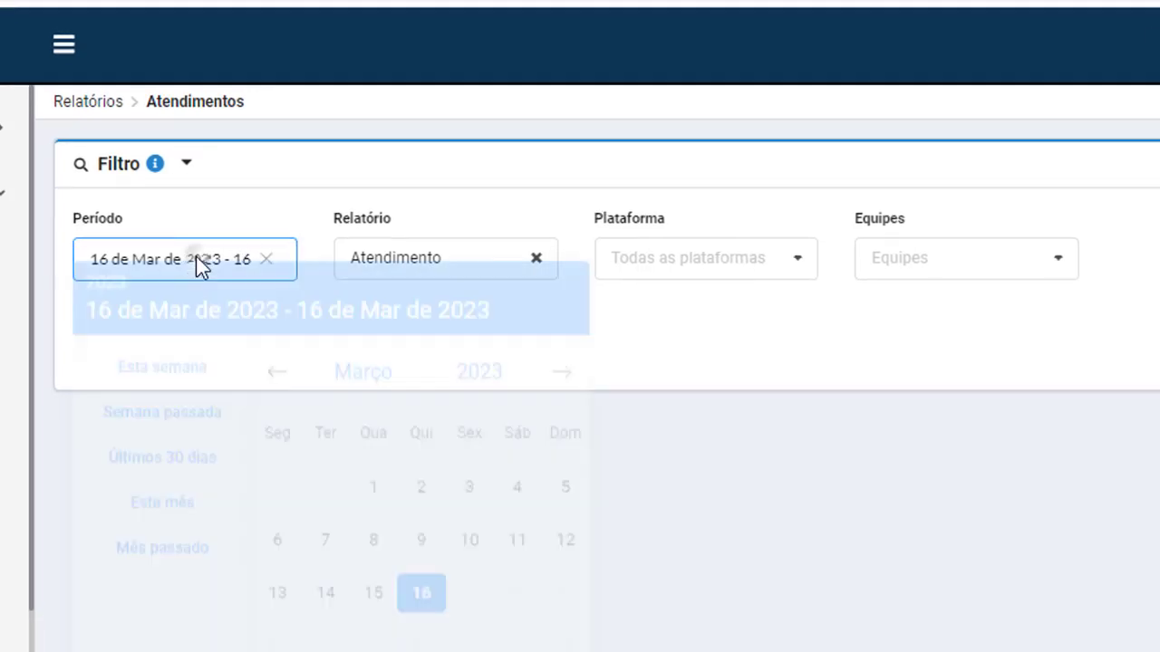
click(372, 503)
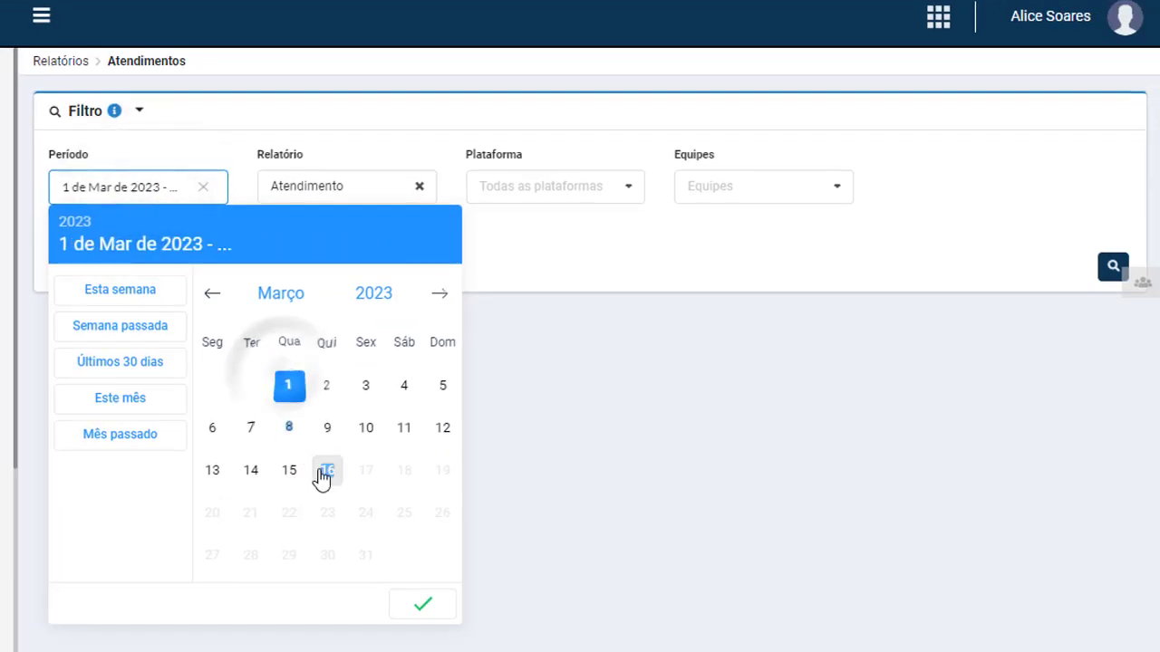
click(325, 473)
click(428, 610)
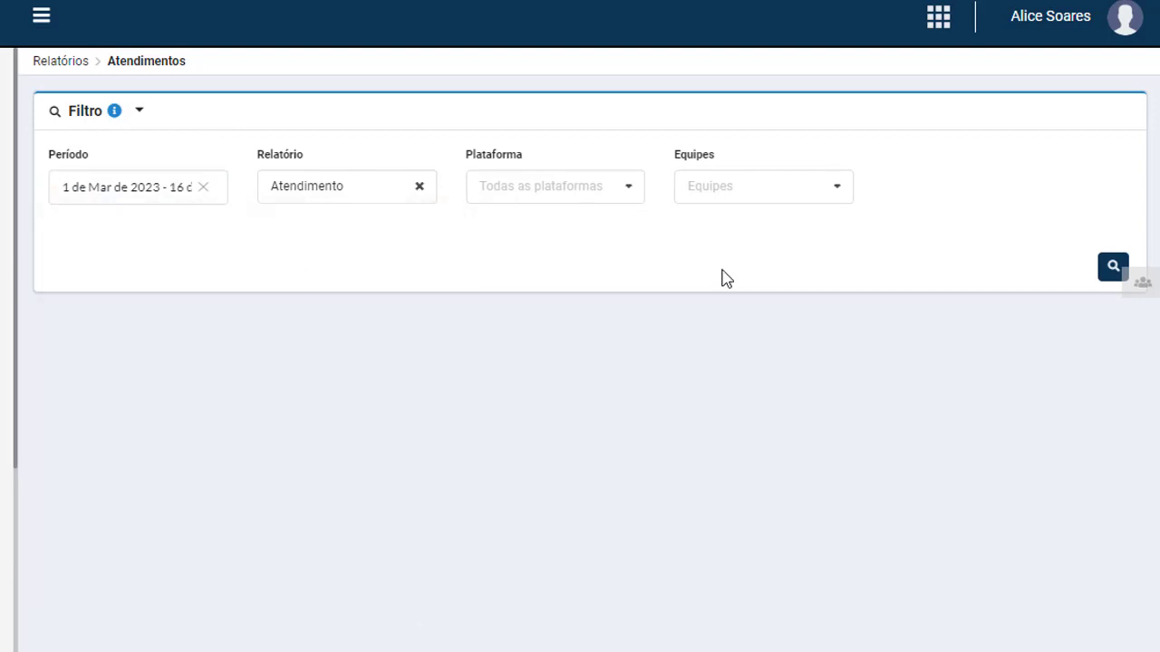
click(1106, 274)
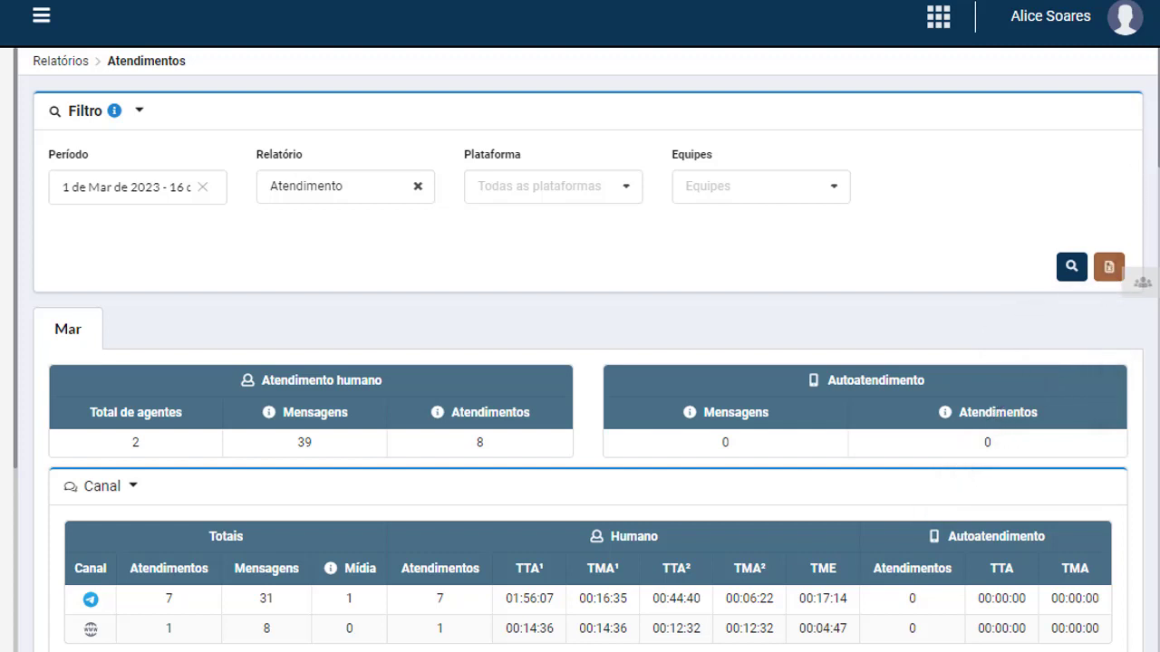
Review the report's summary, Canal, Equipes and Agente tables with their service and message charts.
scroll(1152, 176, down, 3)
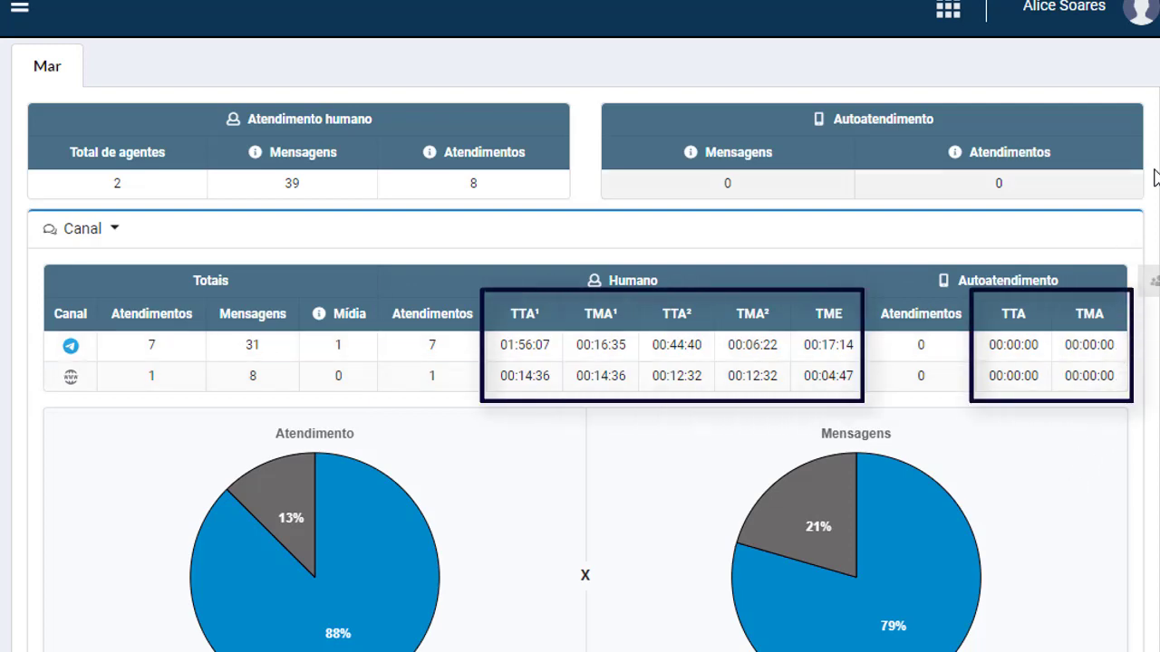
scroll(1129, 106, down, 2)
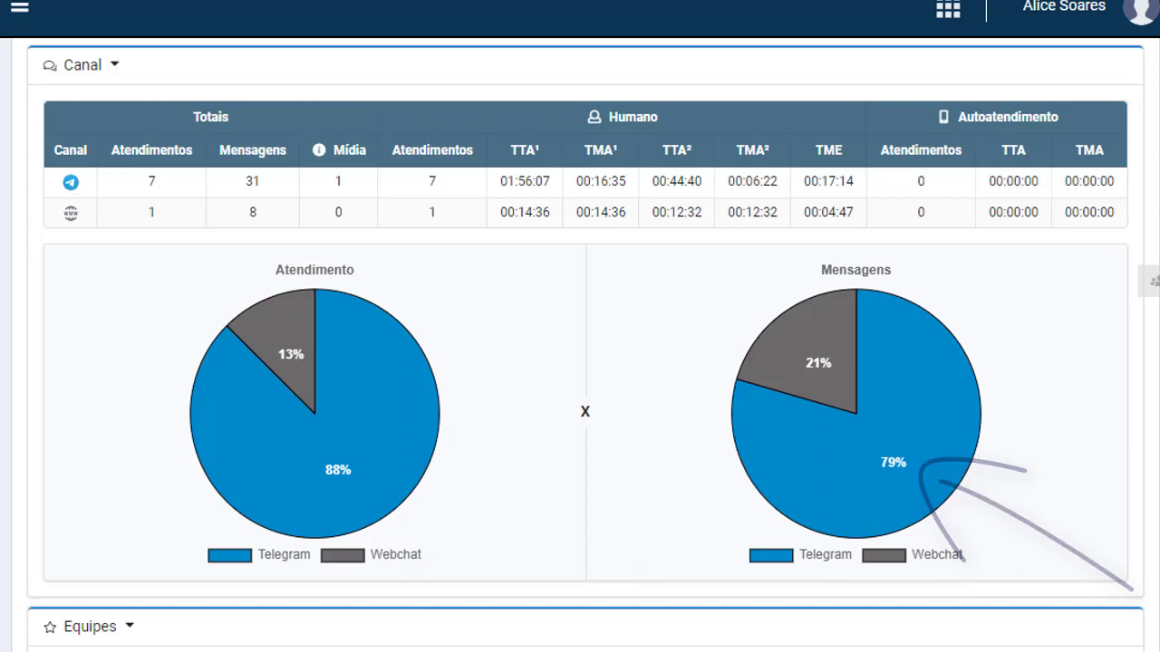
scroll(1128, 104, down, 6)
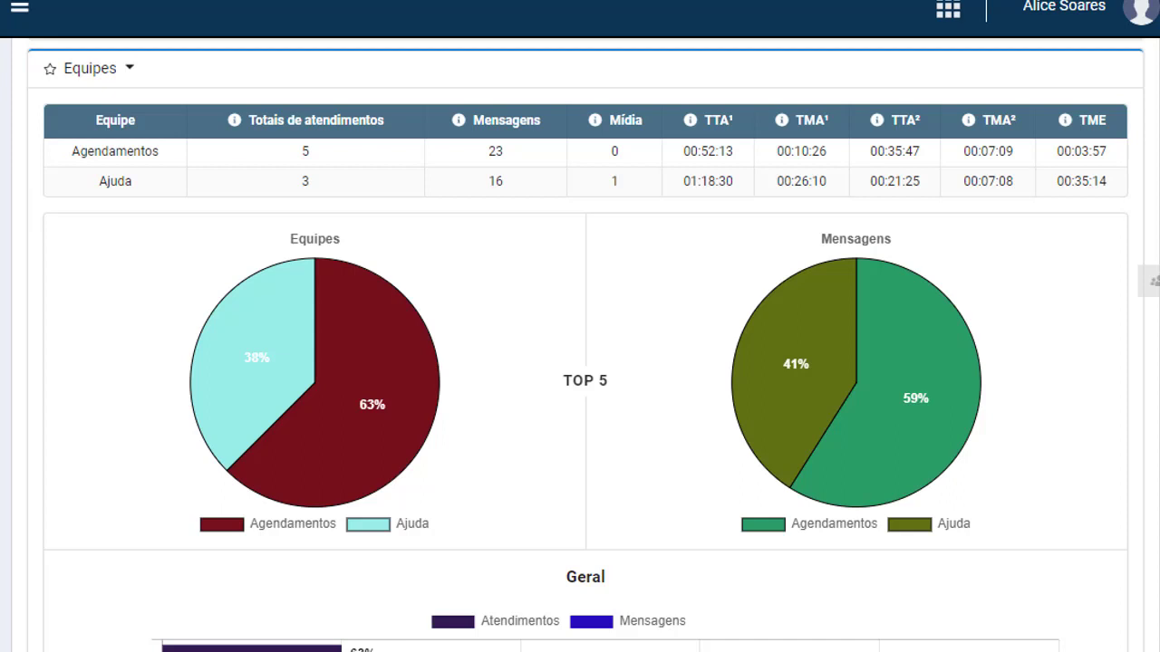
drag(389, 297, 200, 187)
mouse_move(286, 177)
mouse_down()
mouse_move(181, 186)
mouse_move(222, 266)
mouse_up()
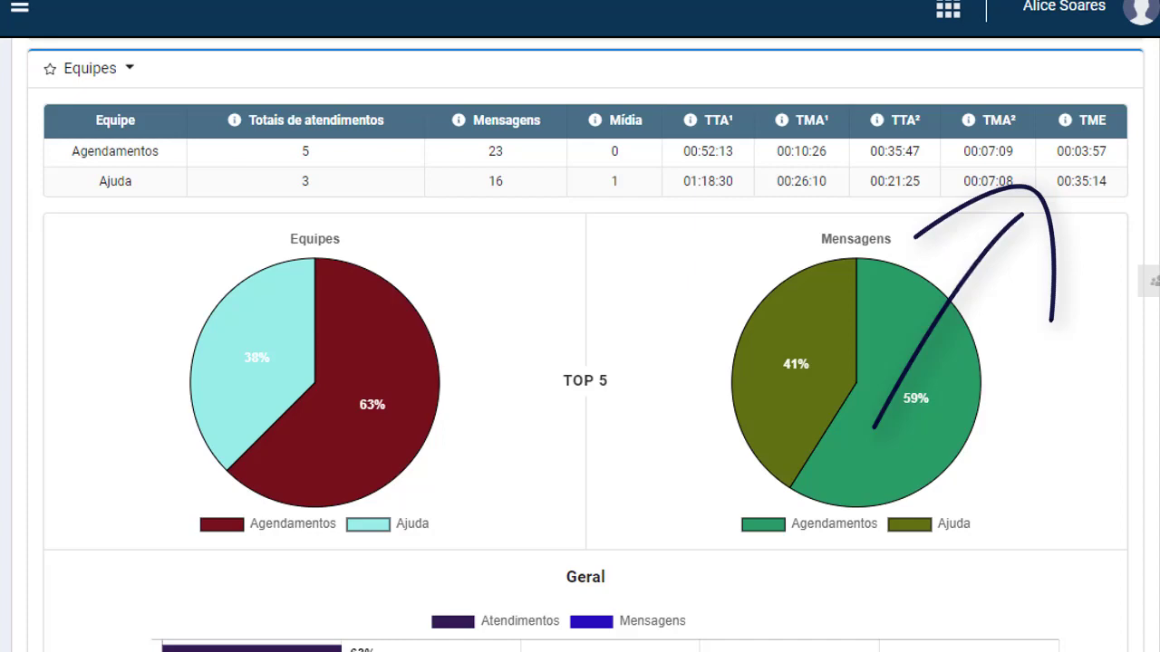
scroll(1103, 429, down, 1)
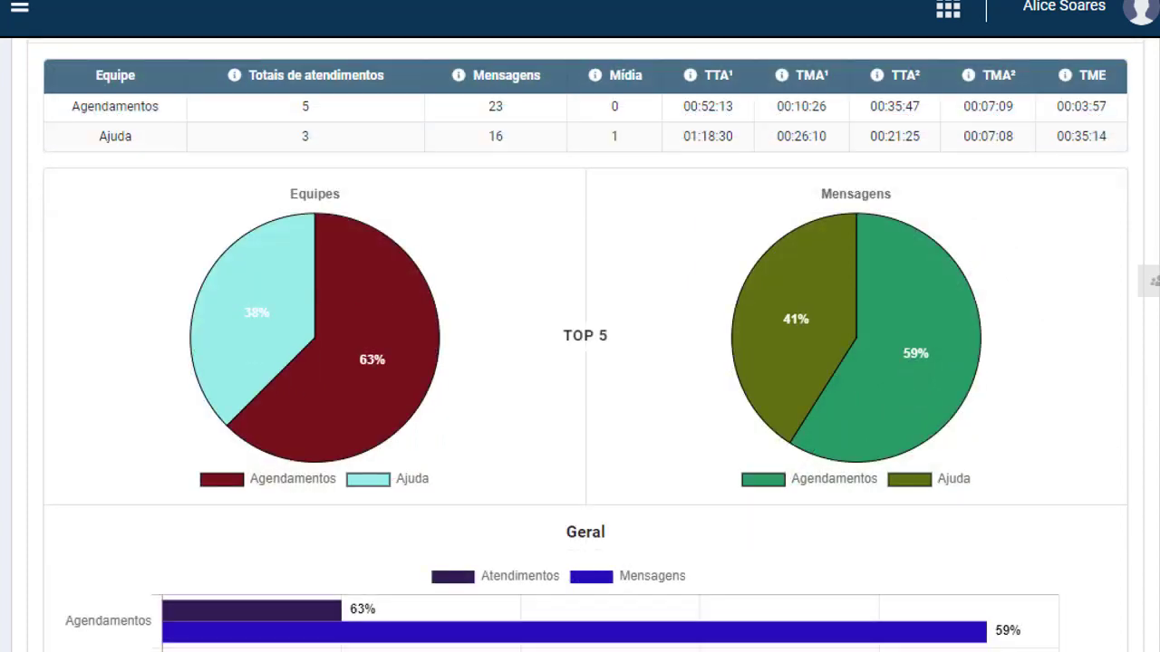
scroll(1123, 398, down, 2)
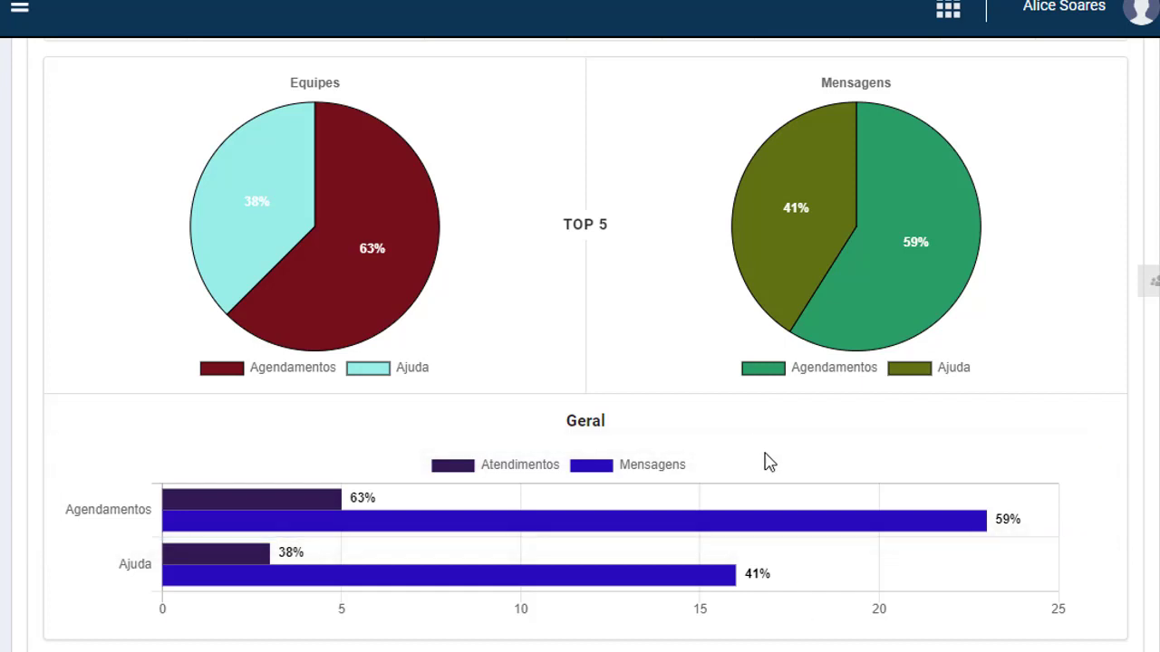
scroll(767, 461, down, 2)
scroll(1147, 507, down, 5)
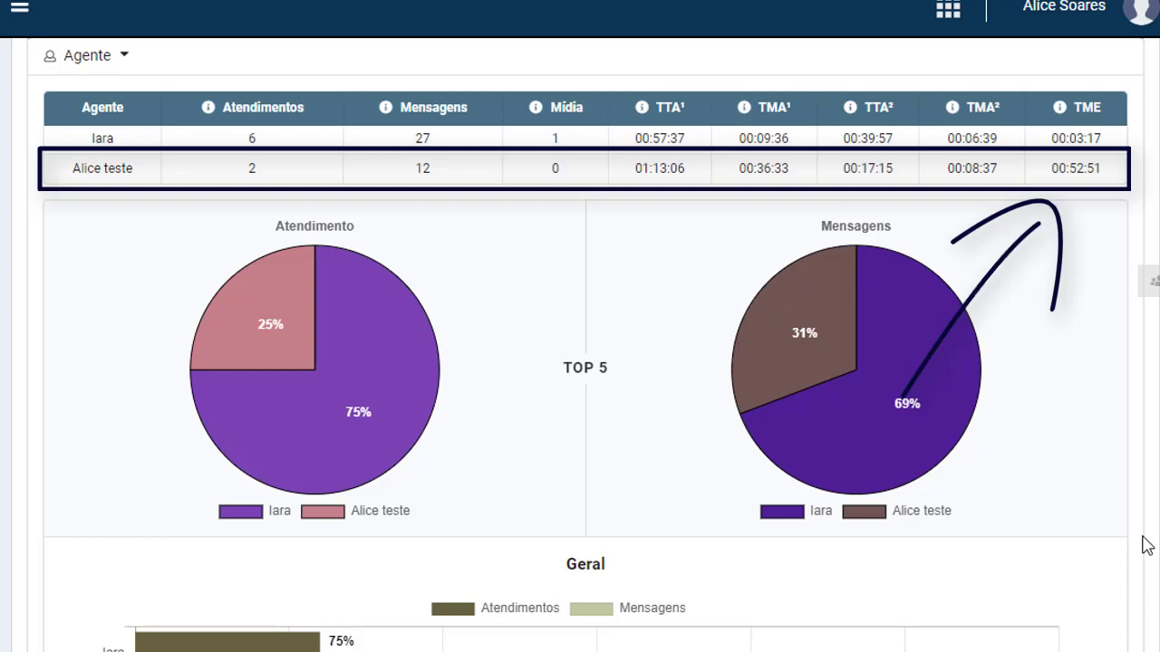
scroll(1147, 545, up, 1)
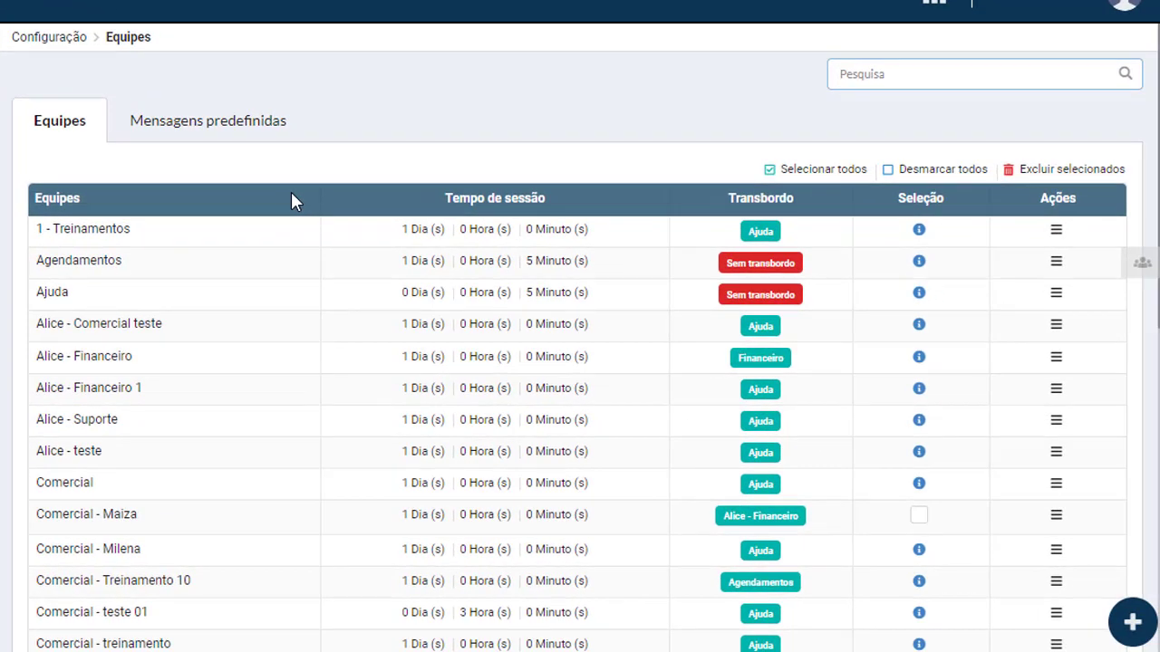
Open the Agendamentos team for editing and examine its service distribution options.
click(1056, 264)
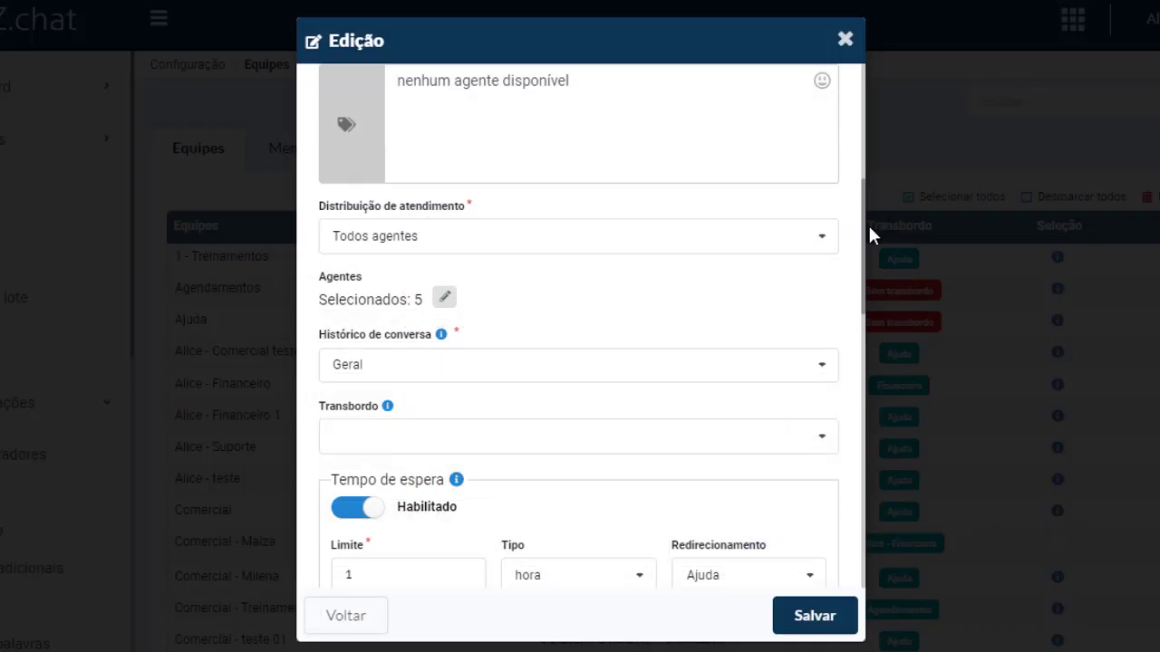
click(784, 253)
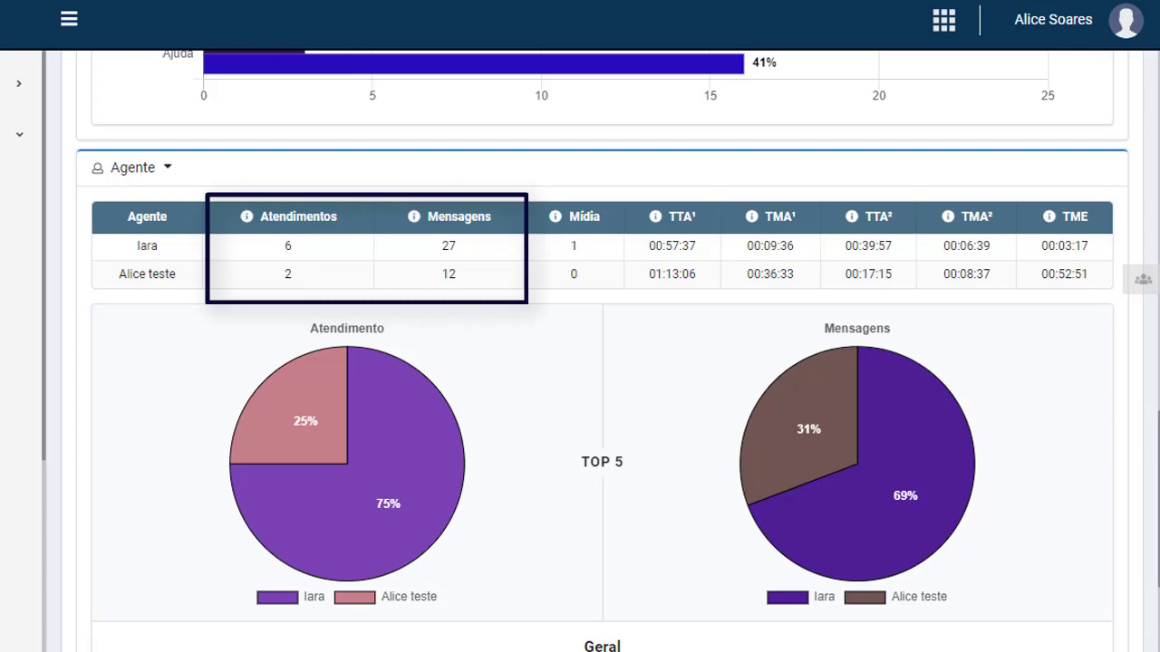
Review the agent charts of the Atendimento report and set its team filter to Ajuda.
scroll(1155, 444, down, 2)
scroll(1132, 426, down, 2)
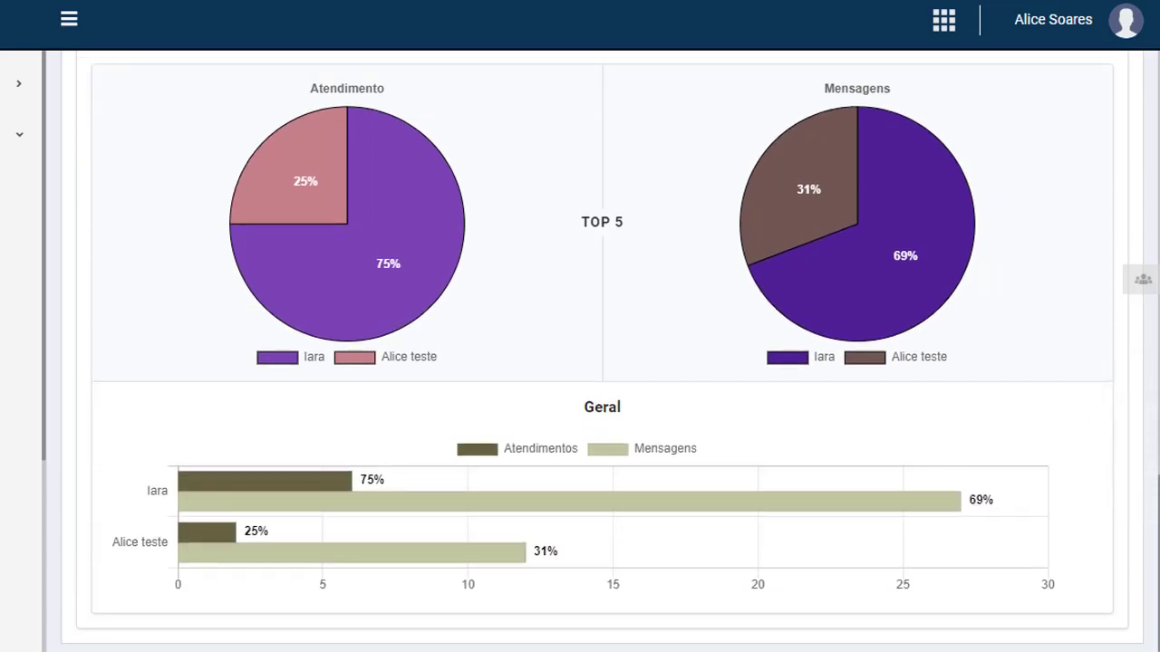
scroll(1139, 306, up, 15)
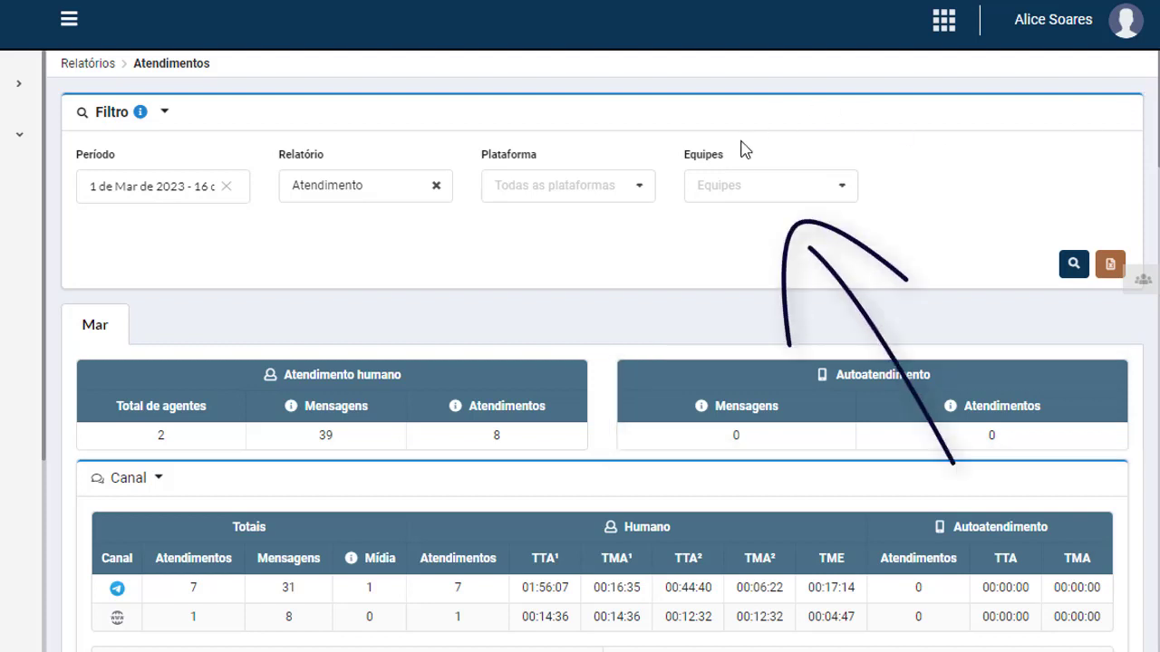
click(751, 179)
click(769, 290)
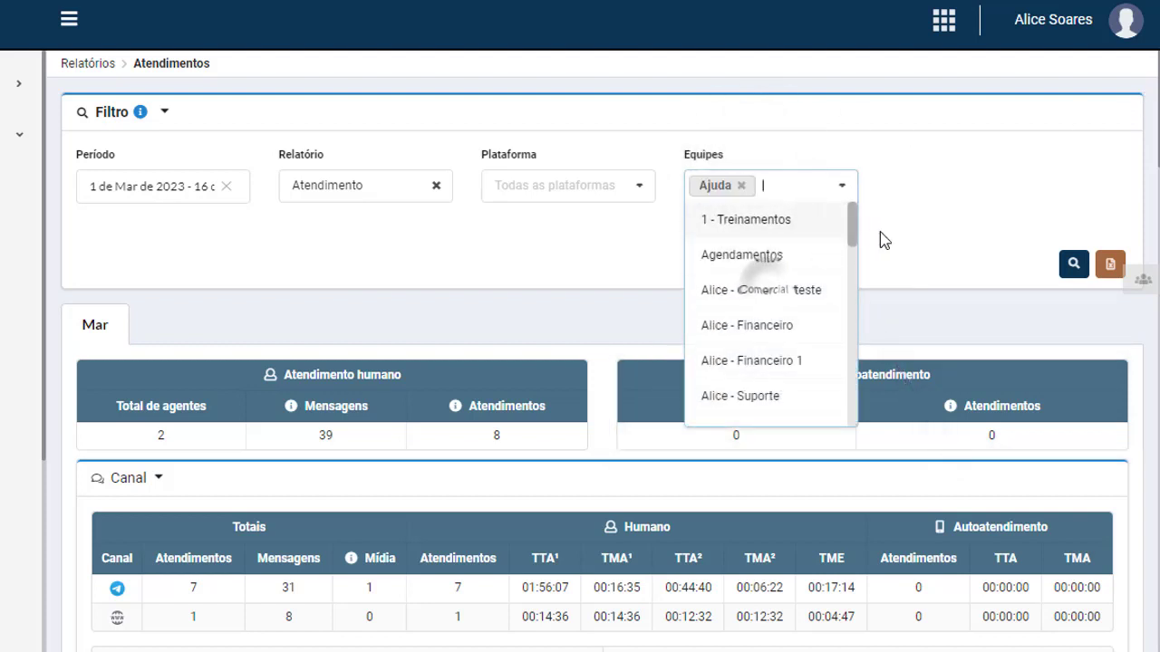
click(973, 238)
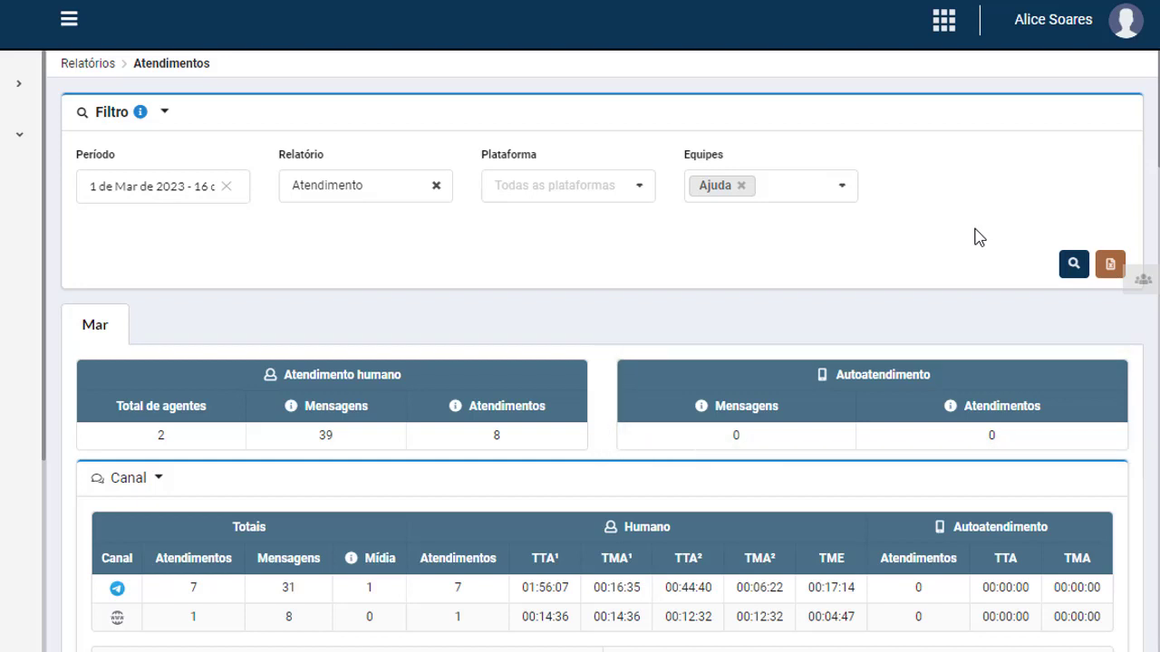
Change the report type to Distribuição and review the service distribution by state, day, weekday and hour.
click(373, 208)
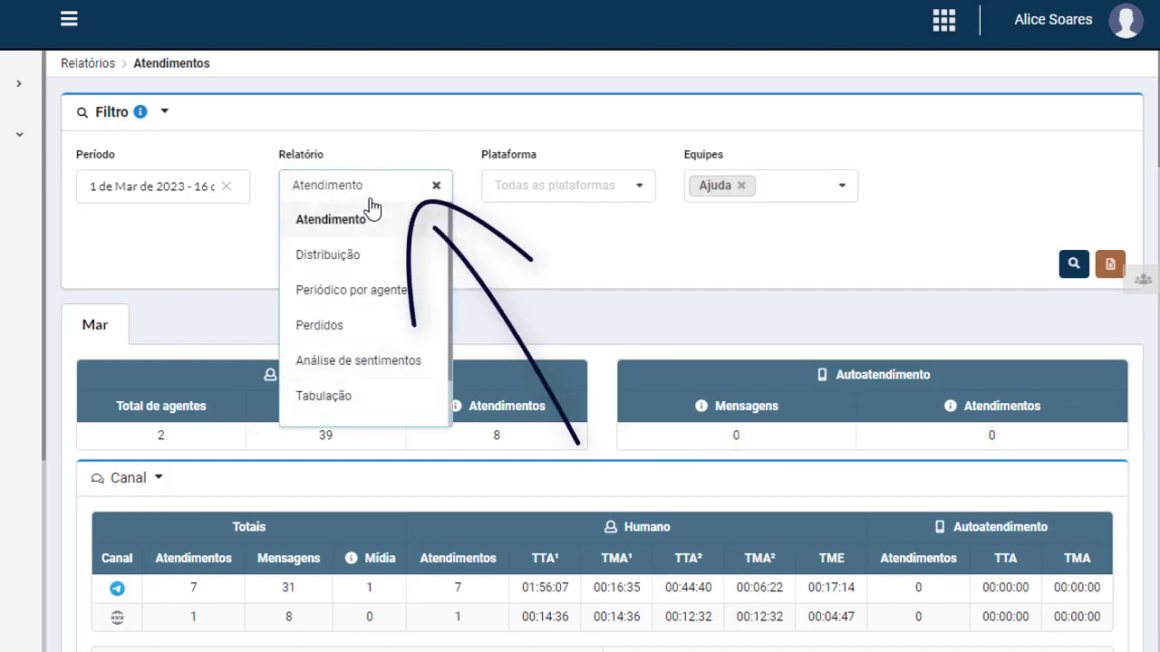
click(388, 263)
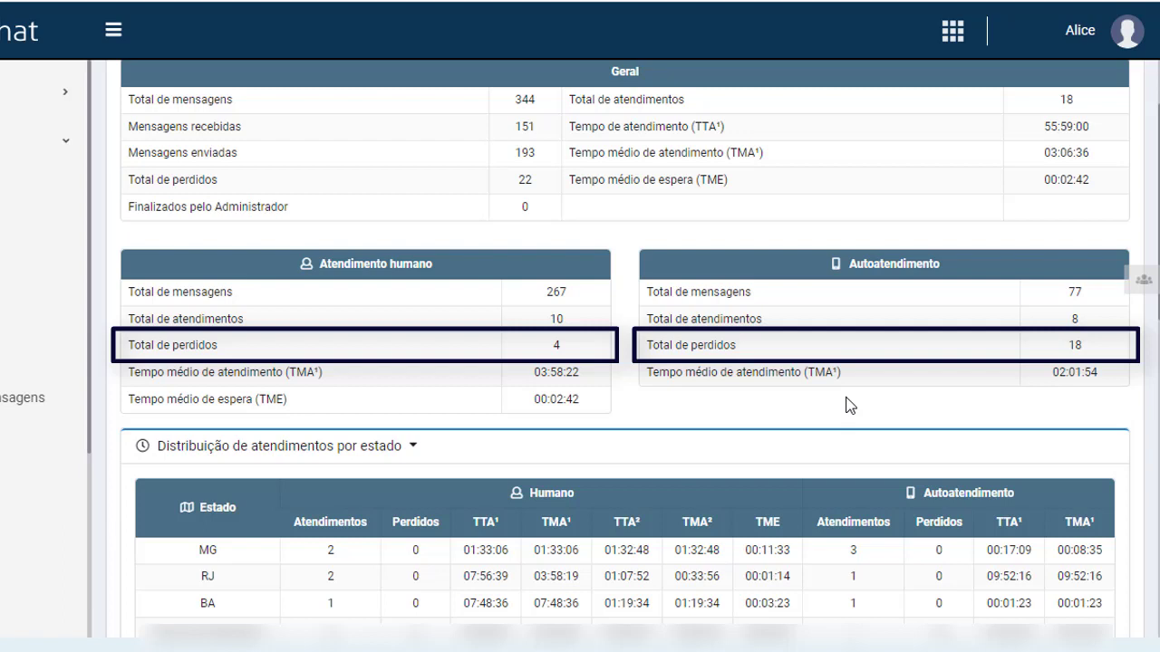
scroll(1125, 76, down, 3)
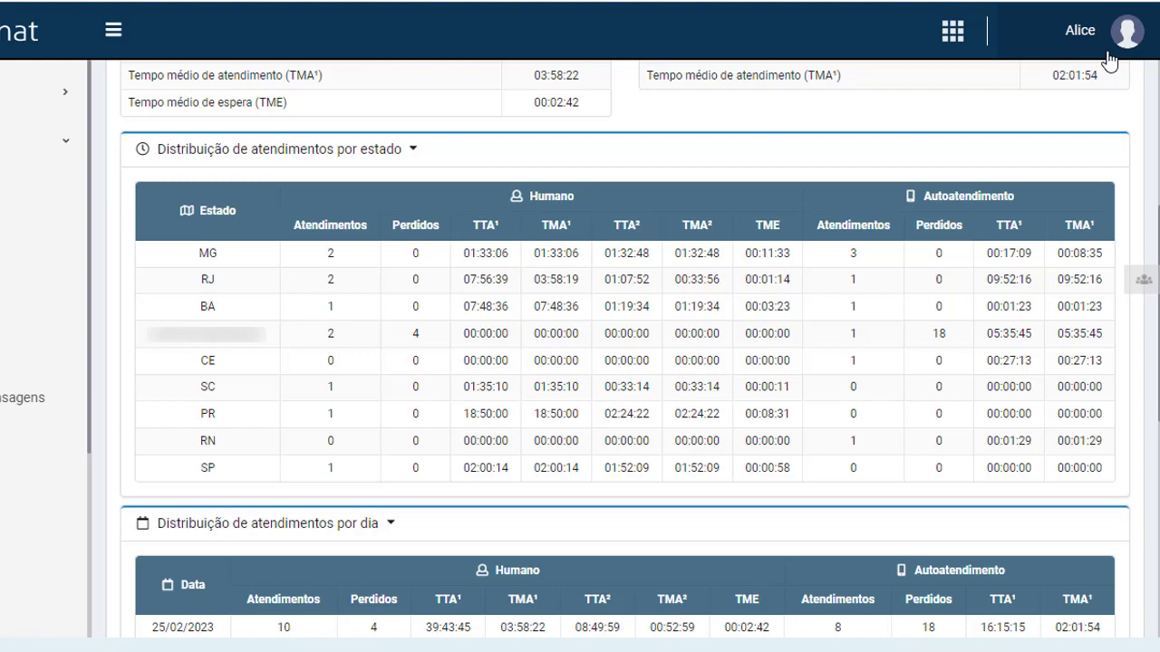
scroll(1143, 247, down, 4)
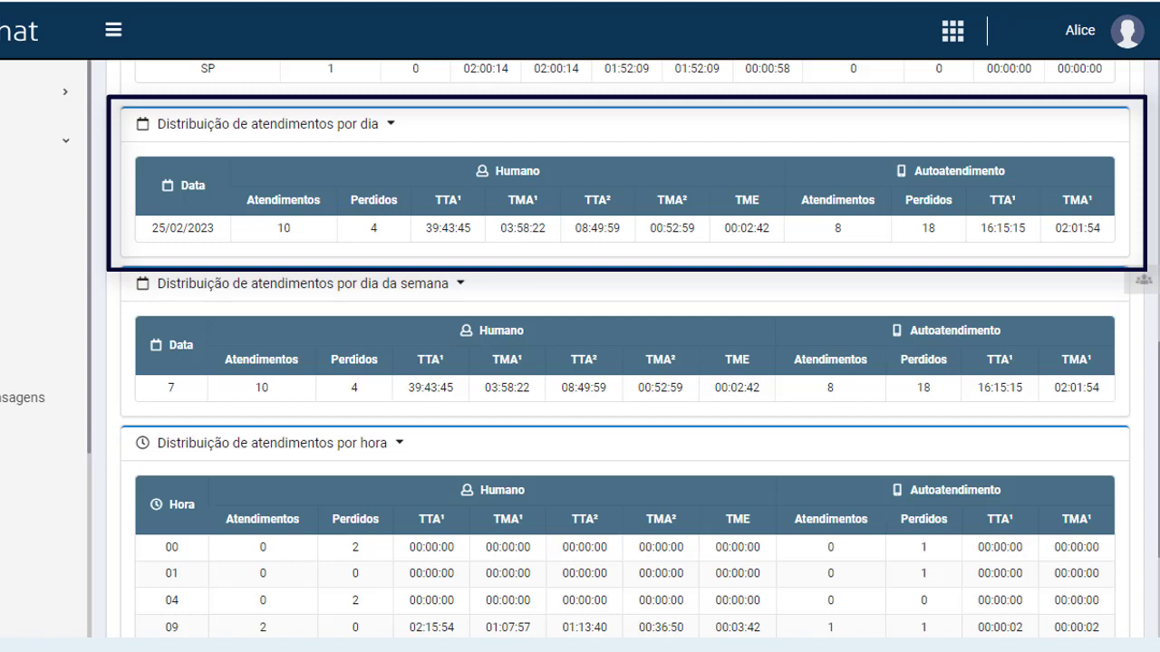
scroll(1133, 500, down, 1)
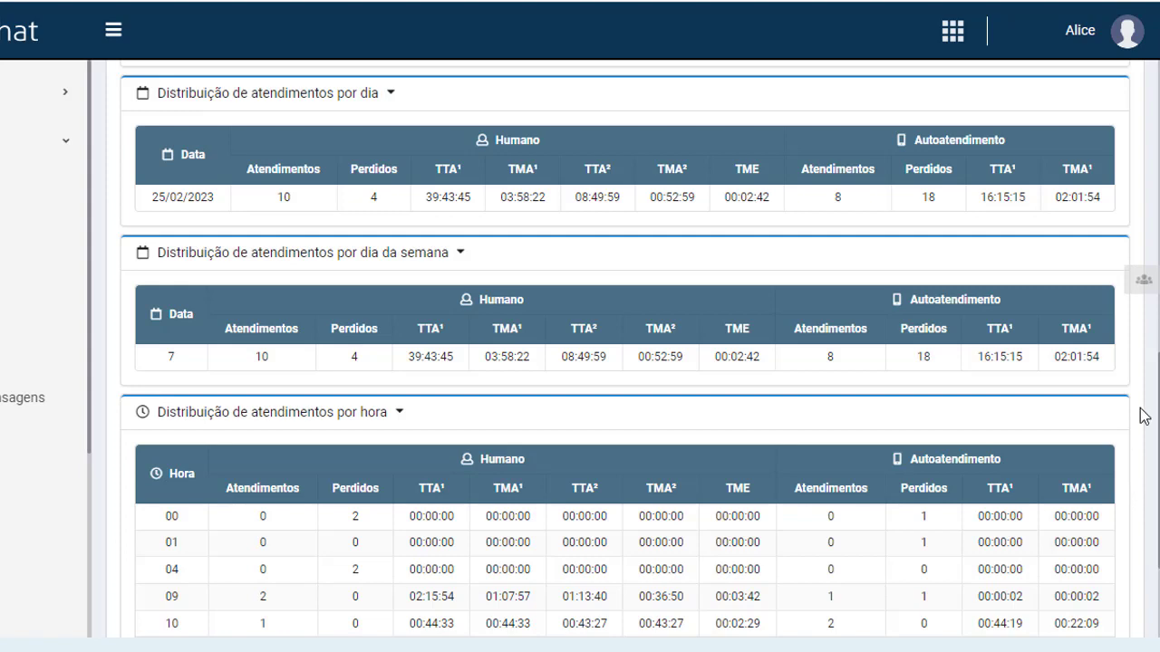
scroll(1136, 490, down, 2)
scroll(1156, 480, down, 1)
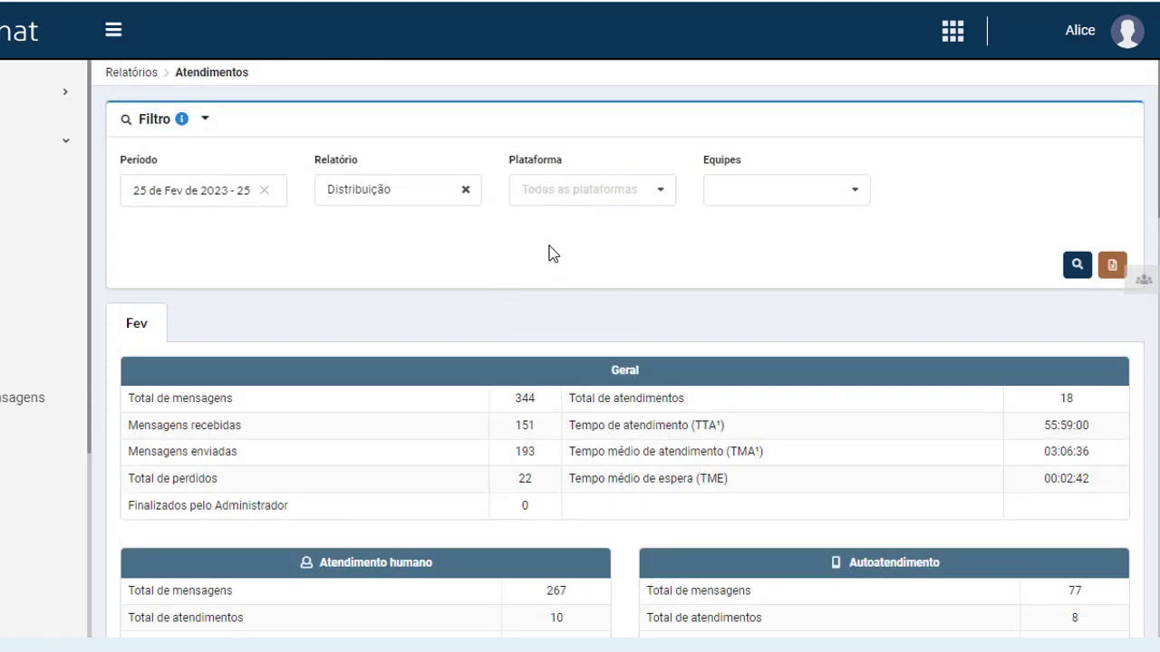
Change the report type to Periódico por agente and review the agent's services per day and per week.
click(411, 212)
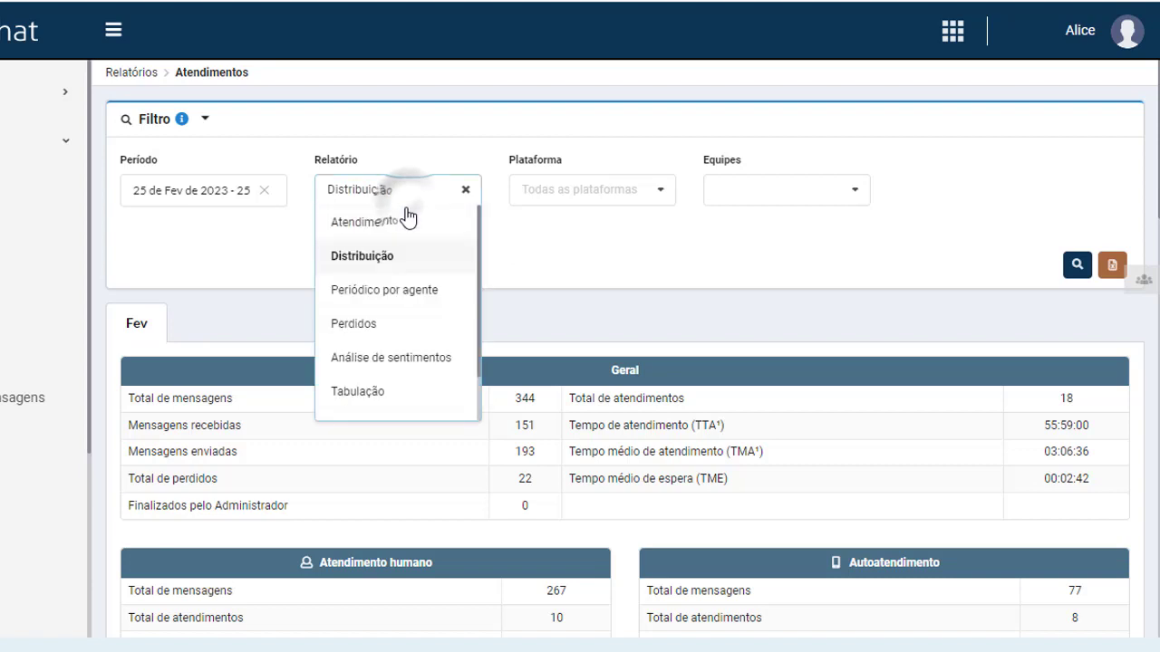
click(413, 290)
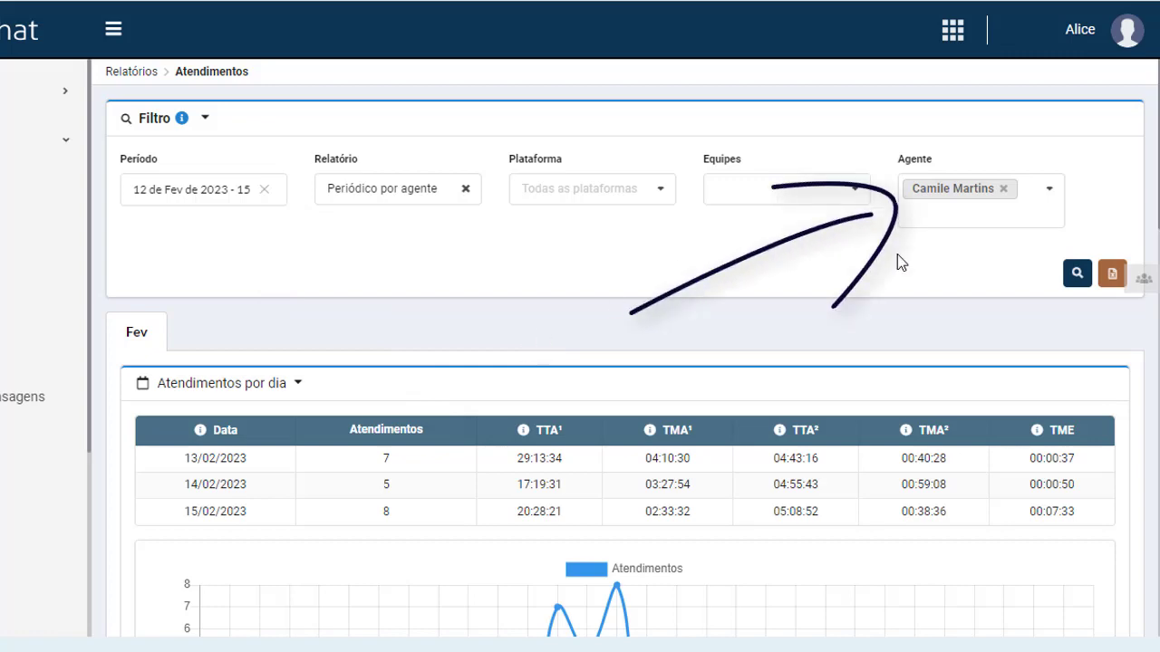
scroll(898, 259, down, 3)
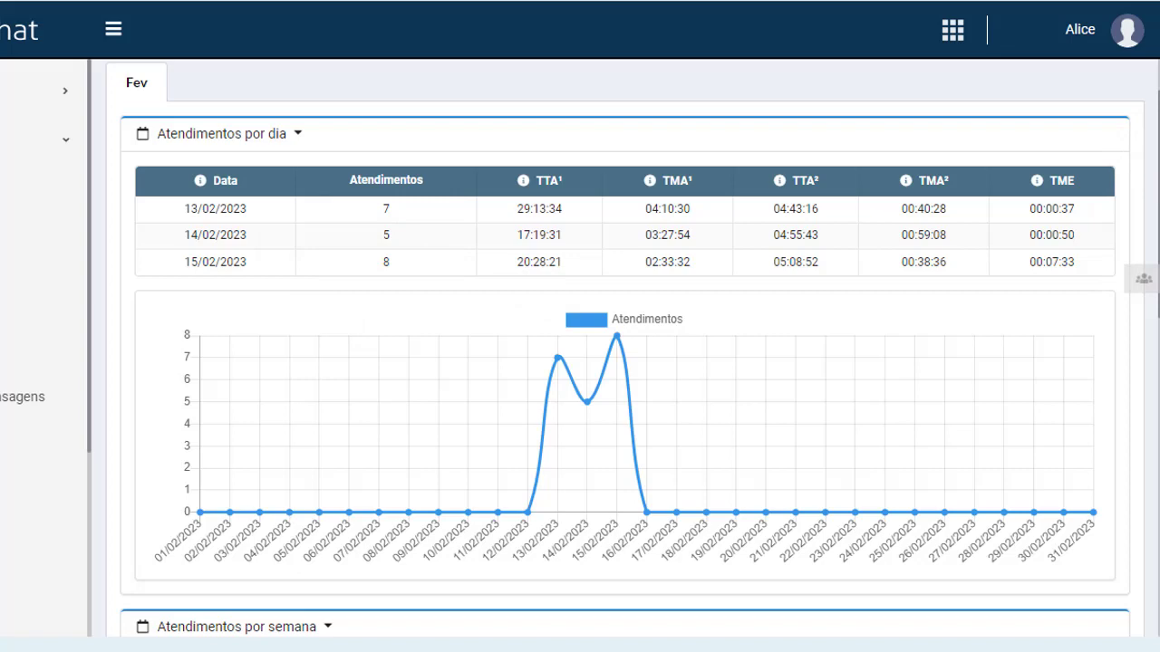
drag(1157, 181, 1157, 317)
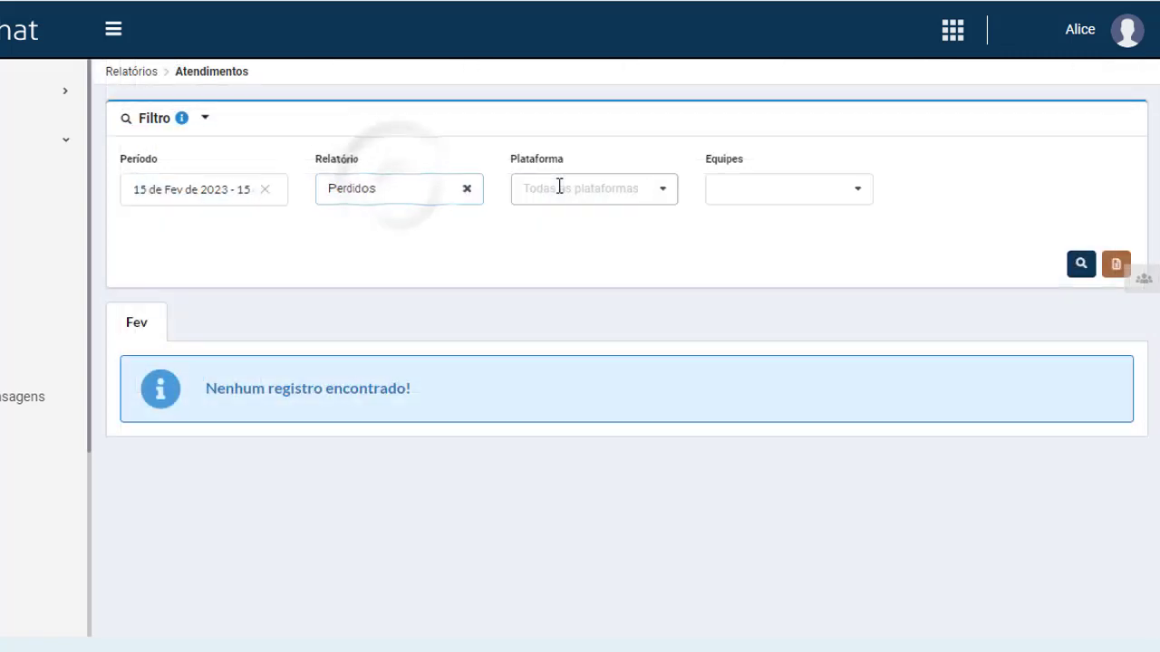
Run the Perdidos report for 15 de Fev de 2023 across all platforms, leaving the team filter empty.
click(462, 201)
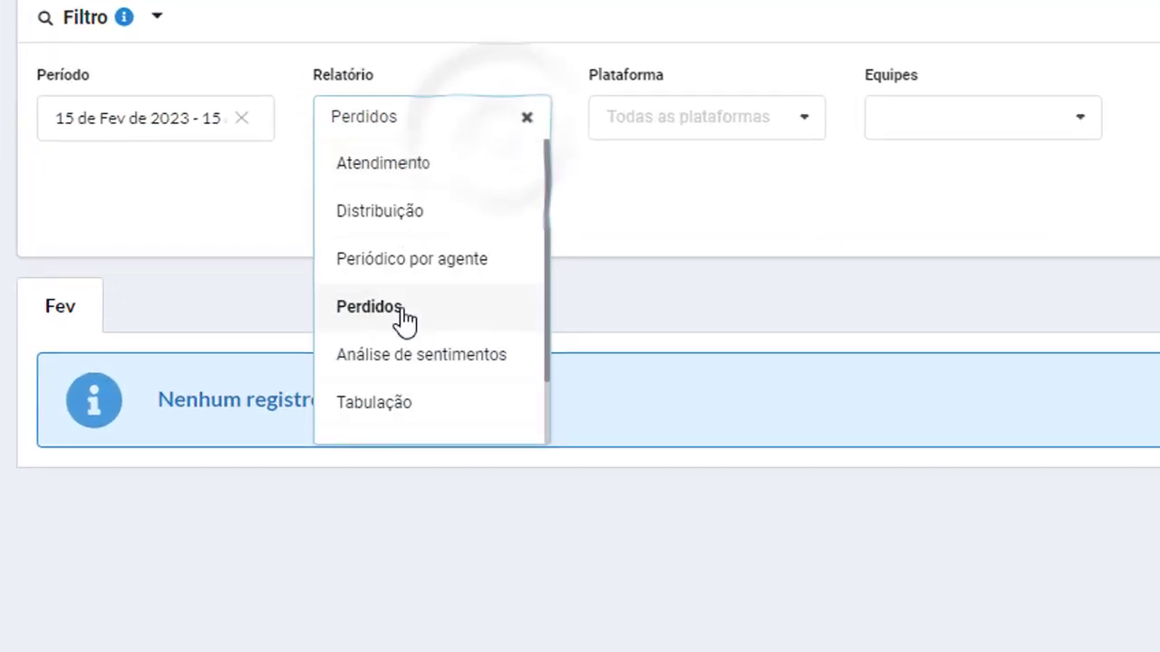
click(750, 261)
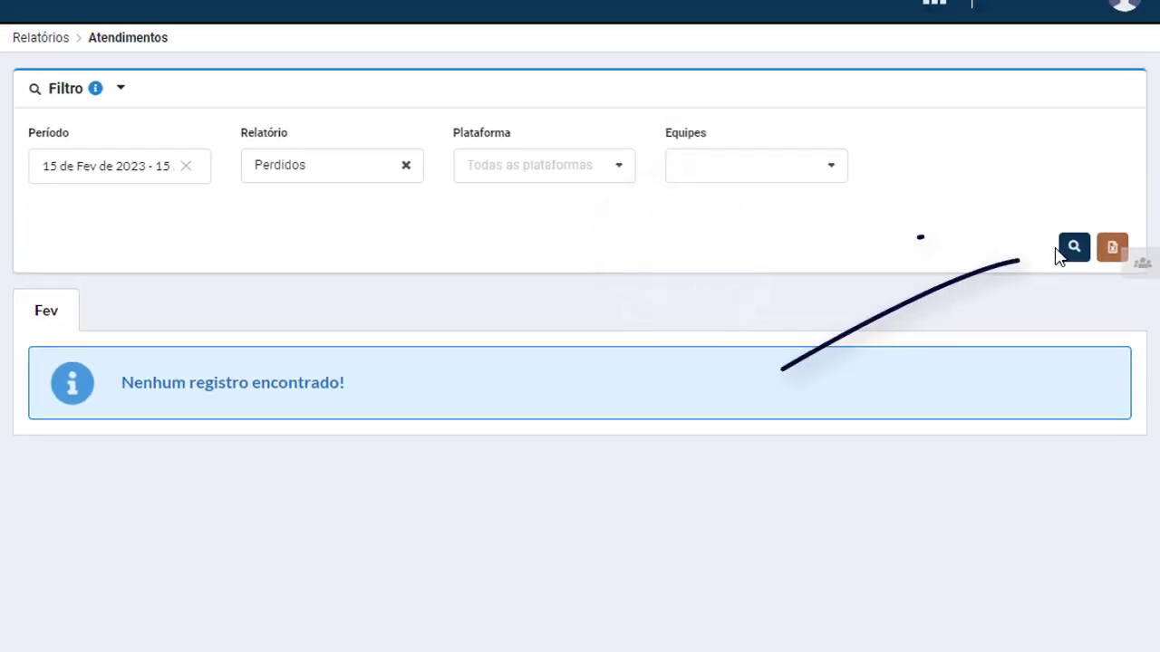
click(1062, 254)
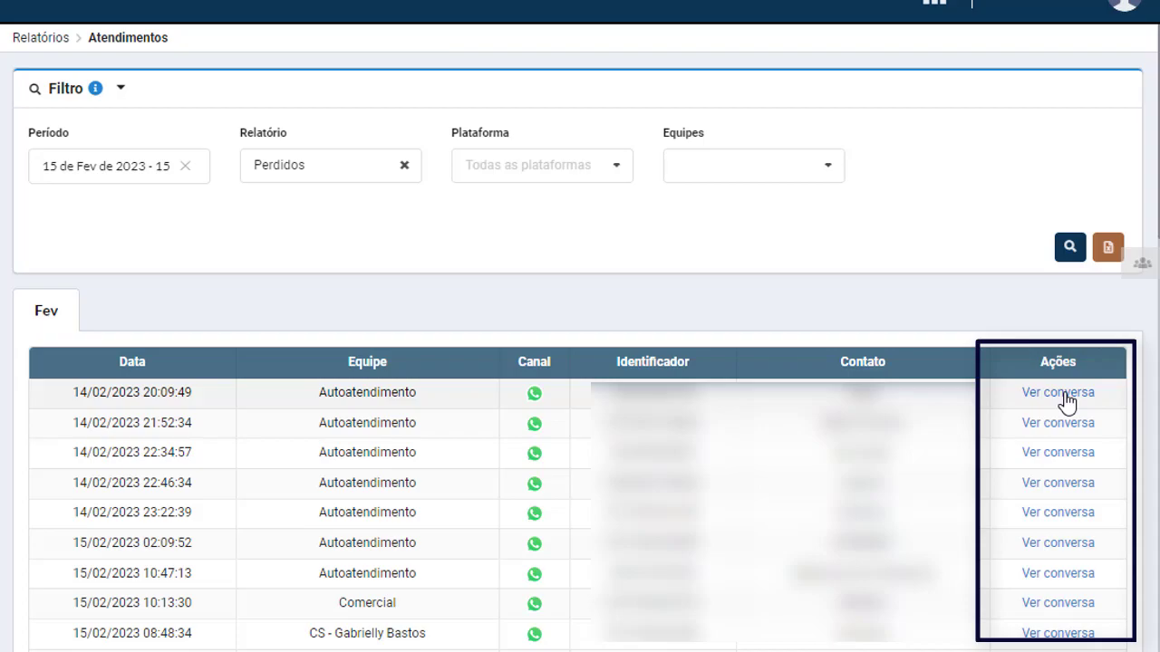
View the conversation of the first lost service, reading from the customer's opening message to the last automatic reply, and close it.
click(1066, 395)
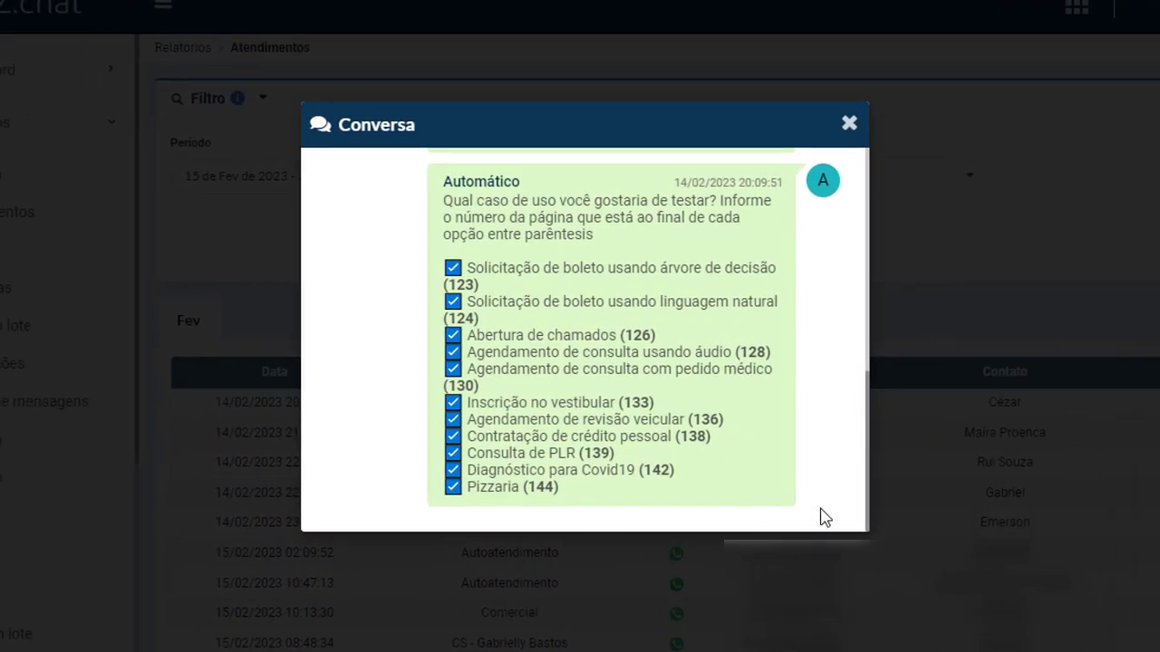
drag(867, 500, 839, 251)
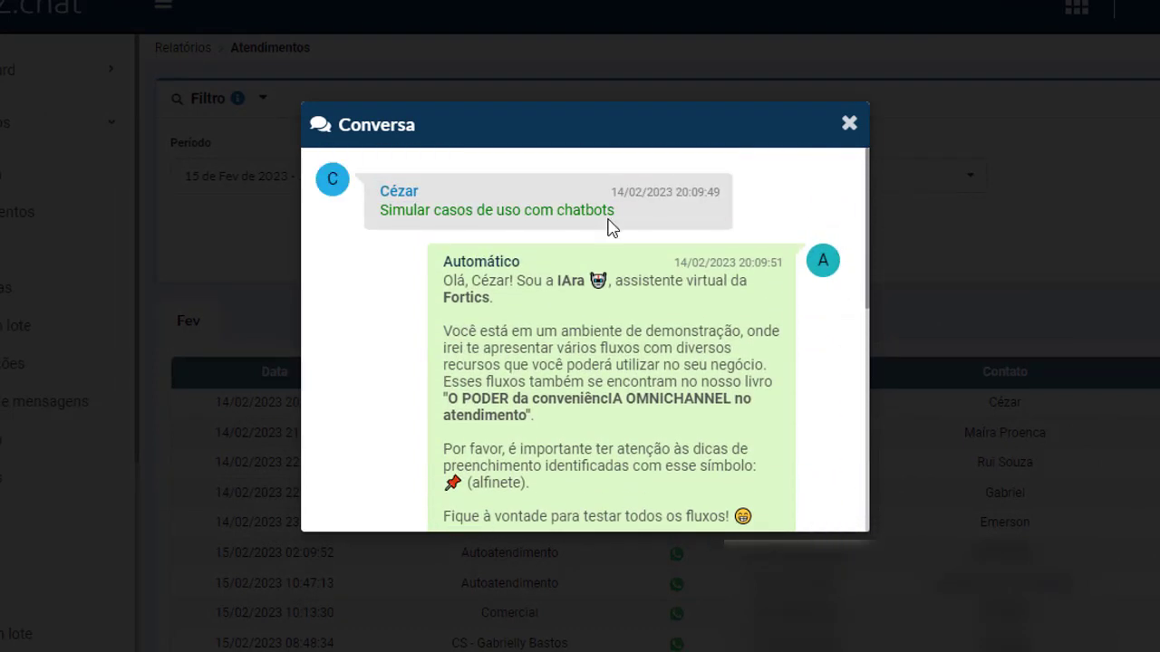
drag(377, 208, 562, 231)
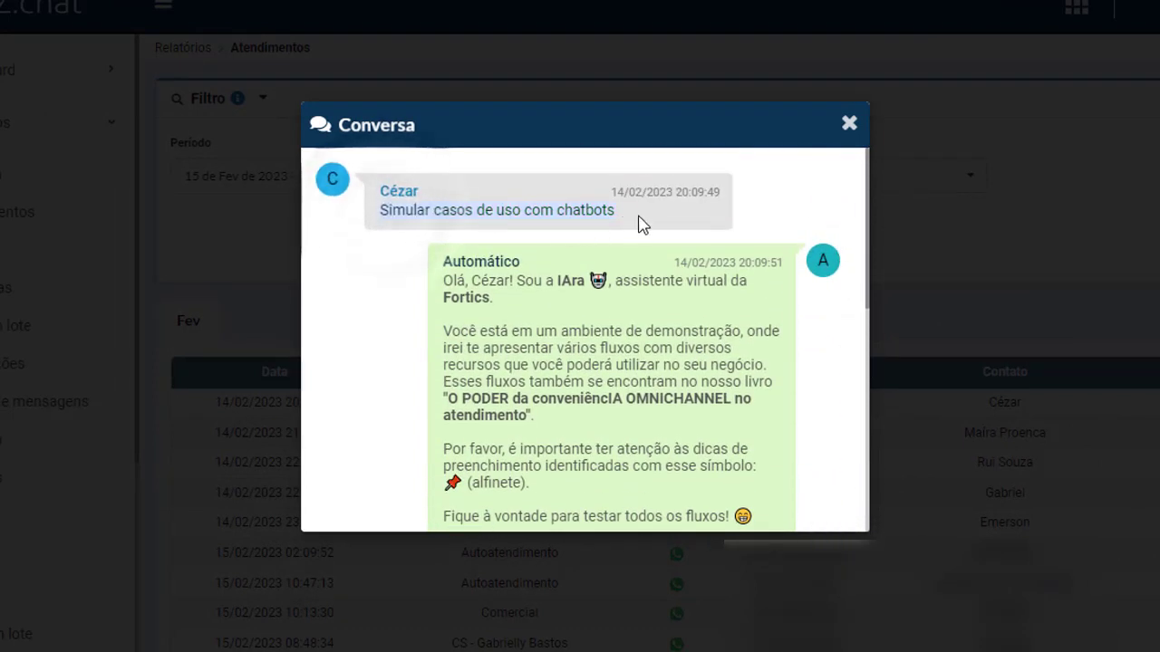
click(766, 203)
scroll(866, 220, down, 5)
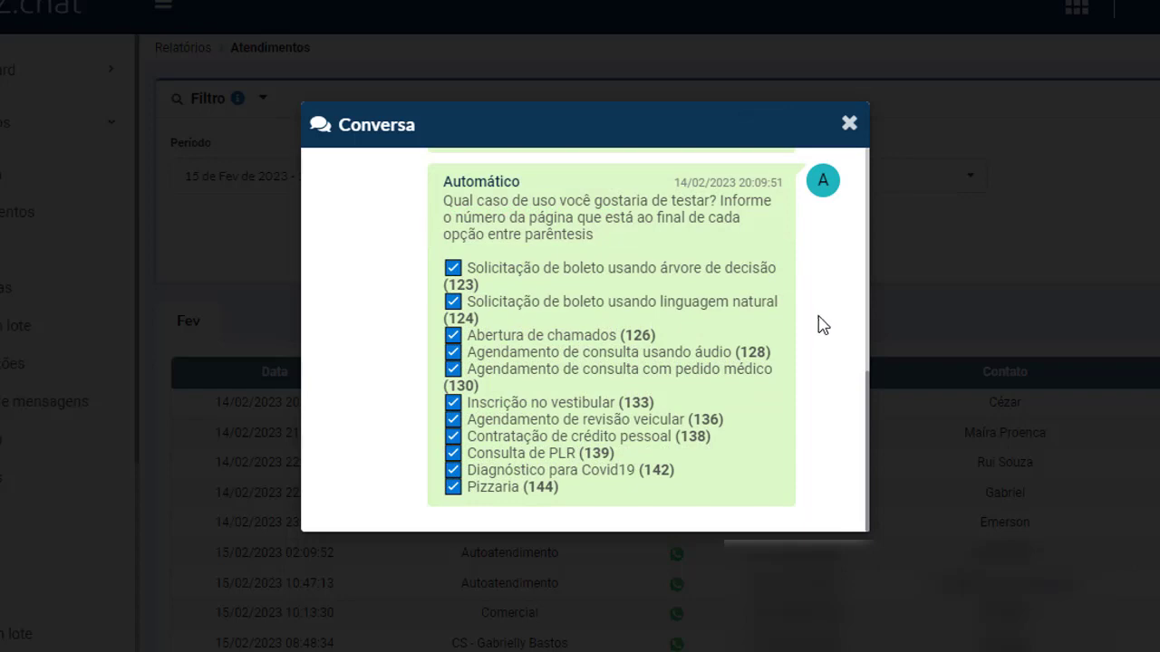
click(850, 123)
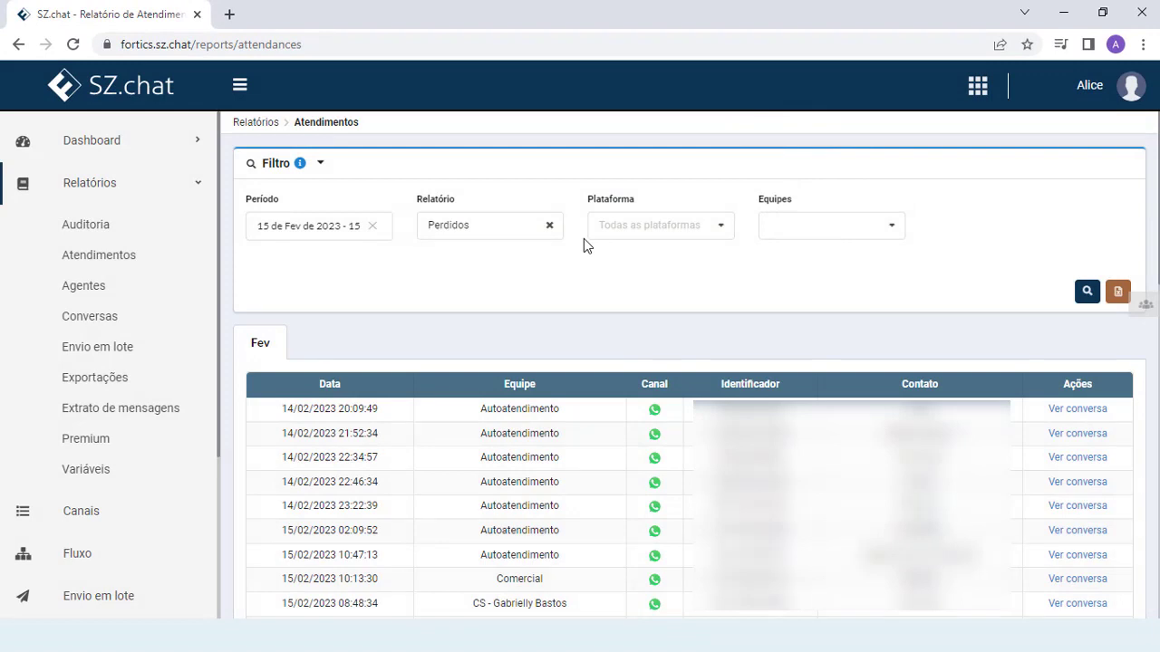
Open the report type choices of the Atendimentos filter.
click(512, 237)
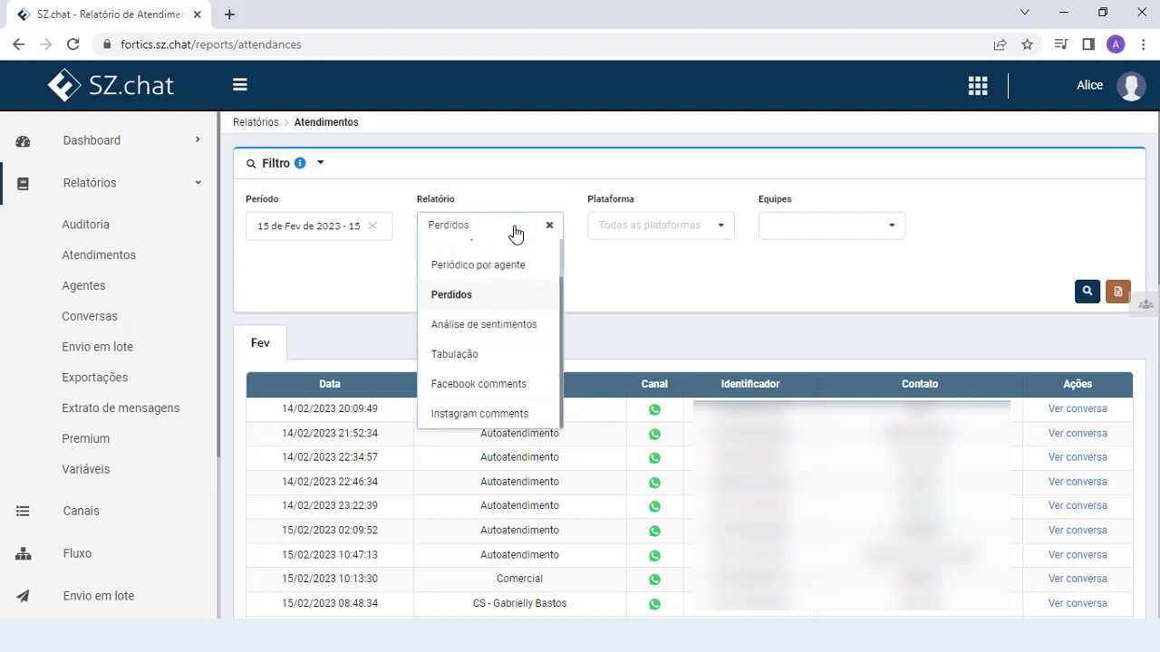